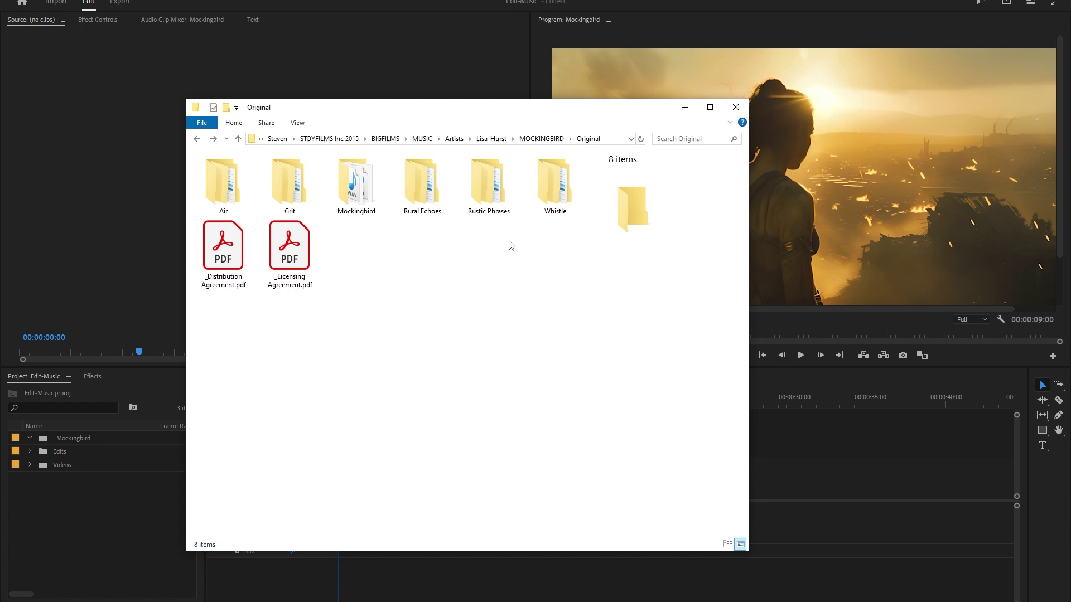
# - Browse the sound-pack folders in Explorer and import all six into the _Mockingbird bin
pyautogui.doubleClick(491, 181)
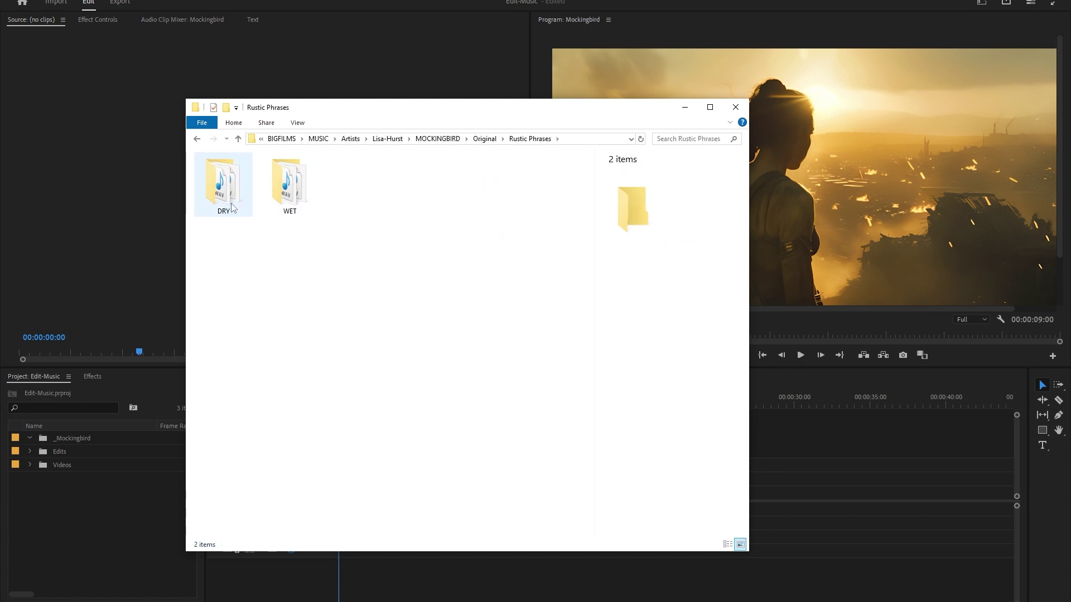
pyautogui.doubleClick(306, 209)
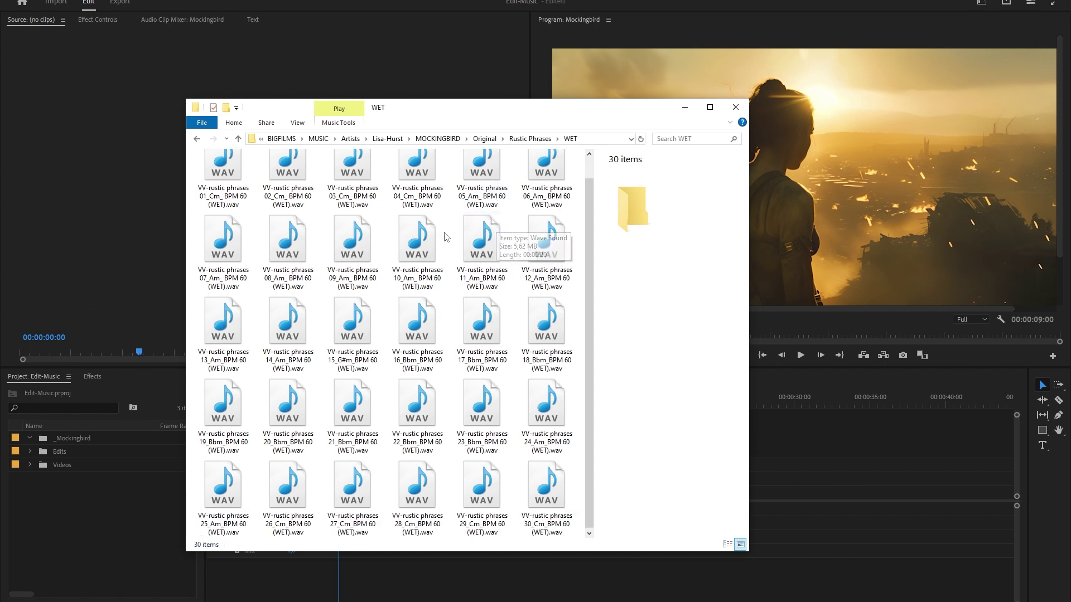
pyautogui.click(353, 193)
pyautogui.press('Left')
pyautogui.click(197, 139)
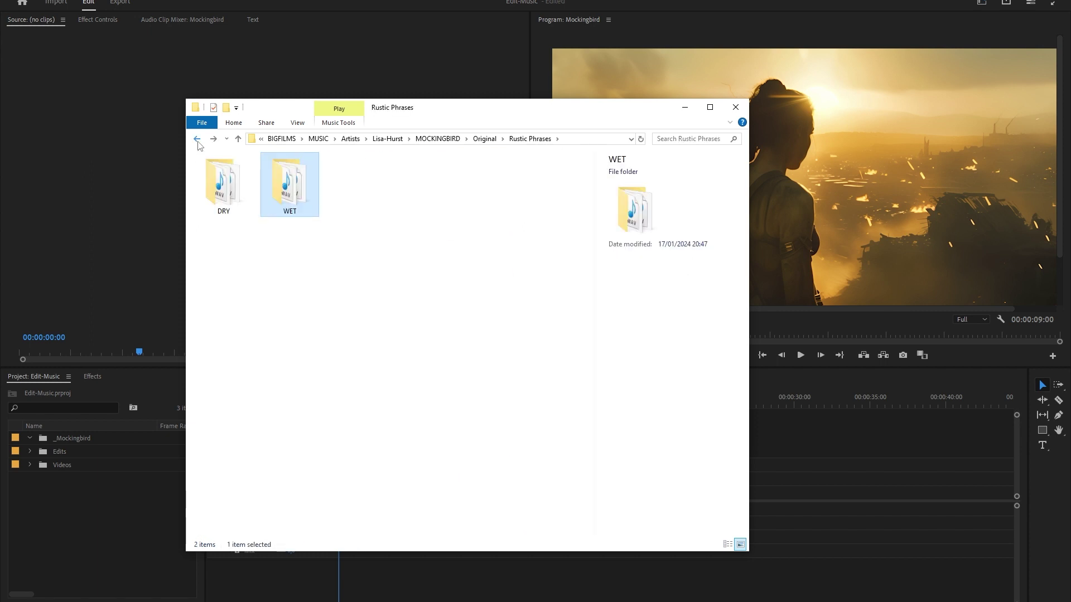
pyautogui.moveTo(593, 170)
pyautogui.mouseDown()
pyautogui.moveTo(201, 168)
pyautogui.moveTo(124, 418)
pyautogui.mouseUp()
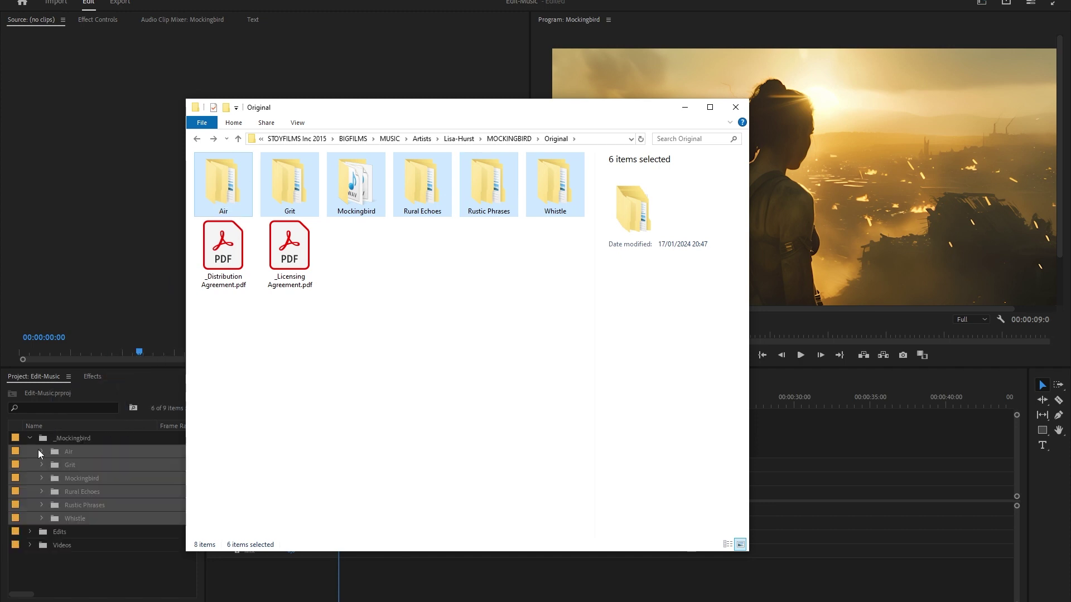
pyautogui.click(35, 458)
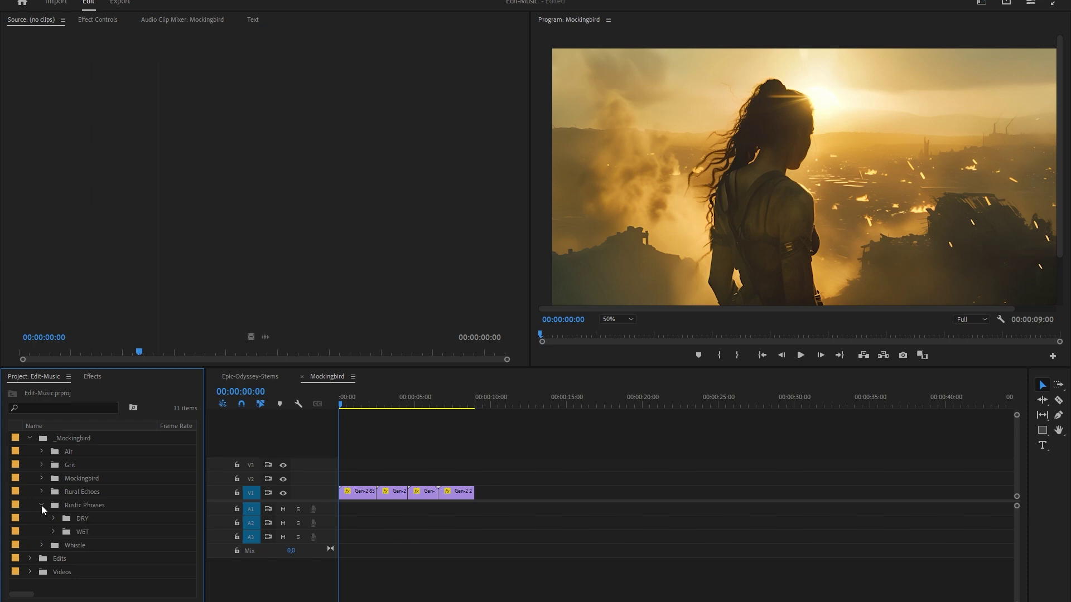
# - Reveal the wet Rustic Phrases files, widen the Name column, and drag a clip to the timeline
pyautogui.click(54, 533)
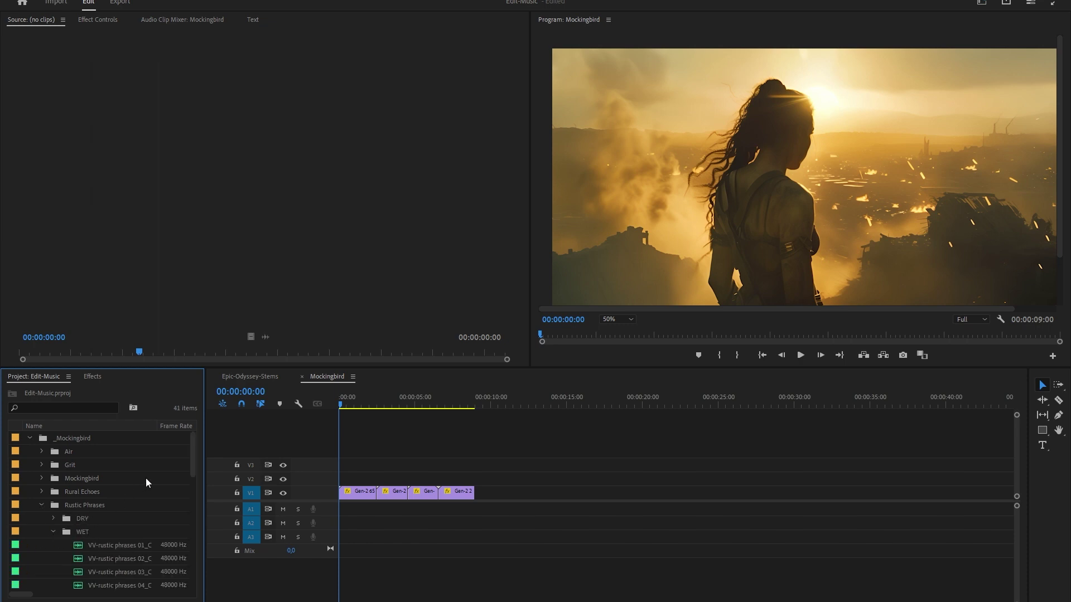
pyautogui.scroll(-4, 146, 478)
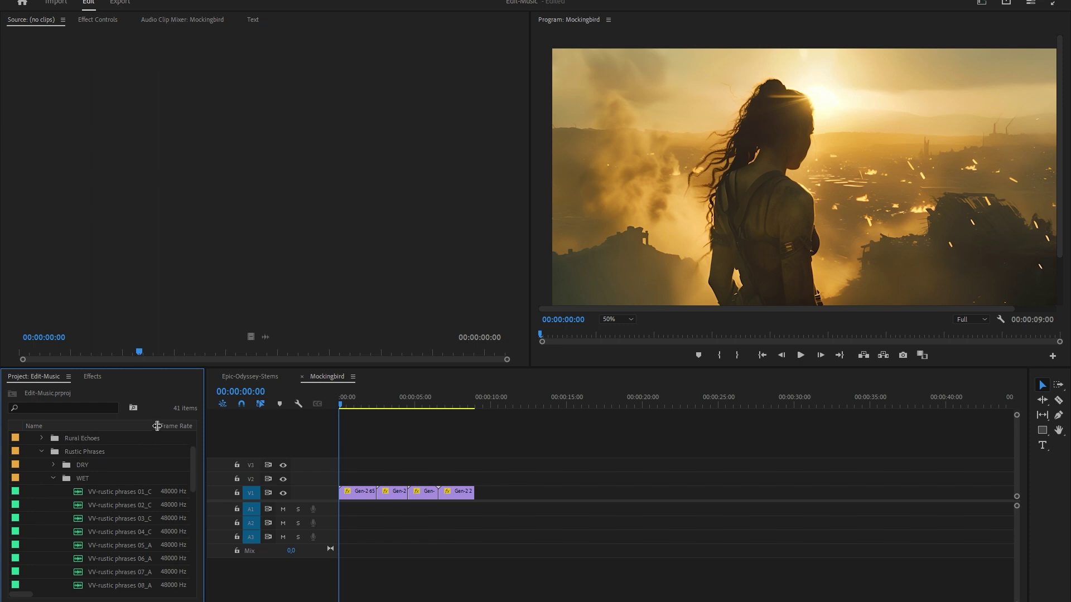
pyautogui.moveTo(157, 426); pyautogui.dragTo(173, 426)
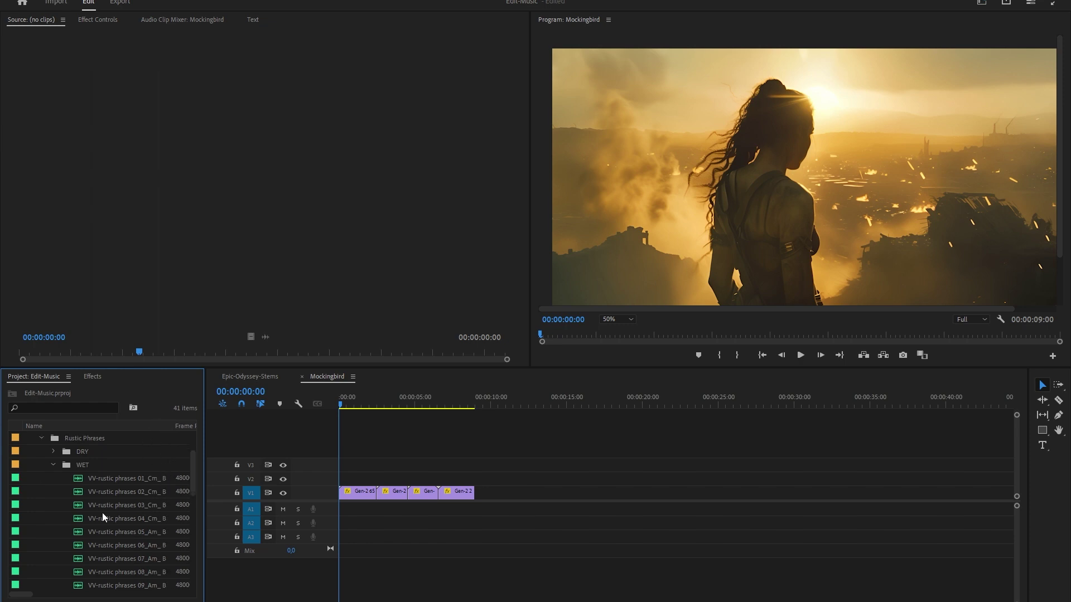
pyautogui.moveTo(79, 507)
pyautogui.mouseDown()
pyautogui.moveTo(374, 540)
pyautogui.moveTo(362, 511)
pyautogui.moveTo(341, 503)
pyautogui.mouseUp()
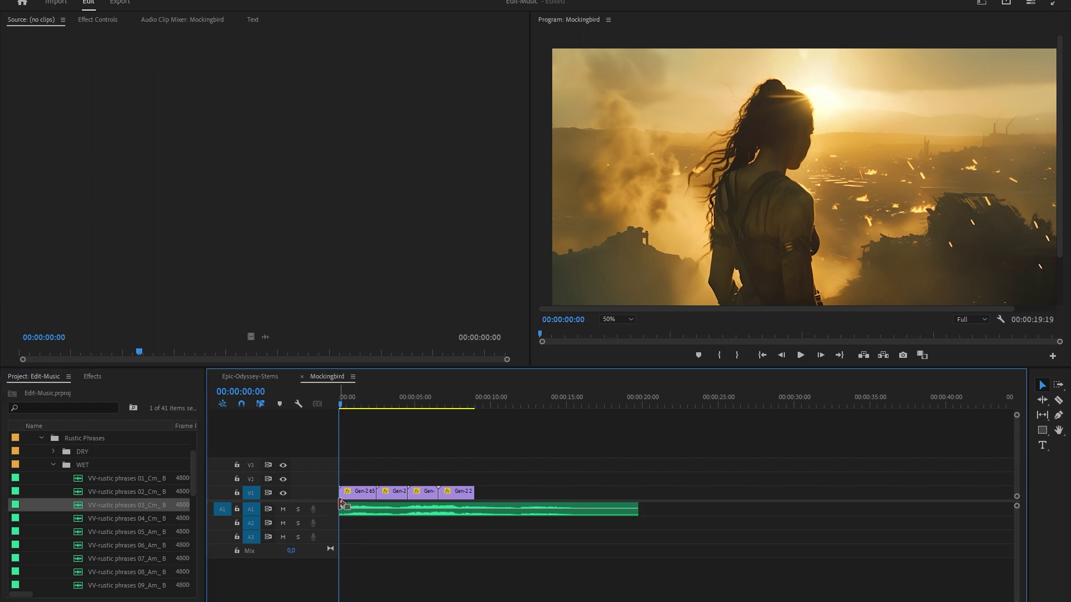
# - Play the sequence to hear the rustic phrases 03 vocal clip
pyautogui.press('space')
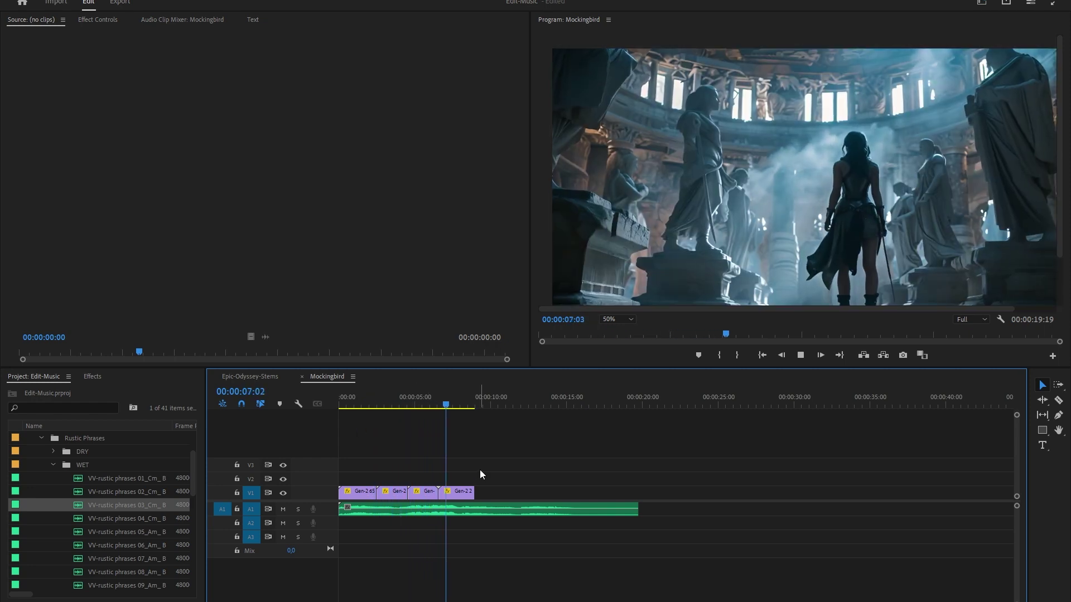
# - Rewind, stack rustic phrases 22 on A2 at the start, play both layers, then scrub back
pyautogui.press('space')
pyautogui.press('Home')
pyautogui.scroll(-5, 160, 507)
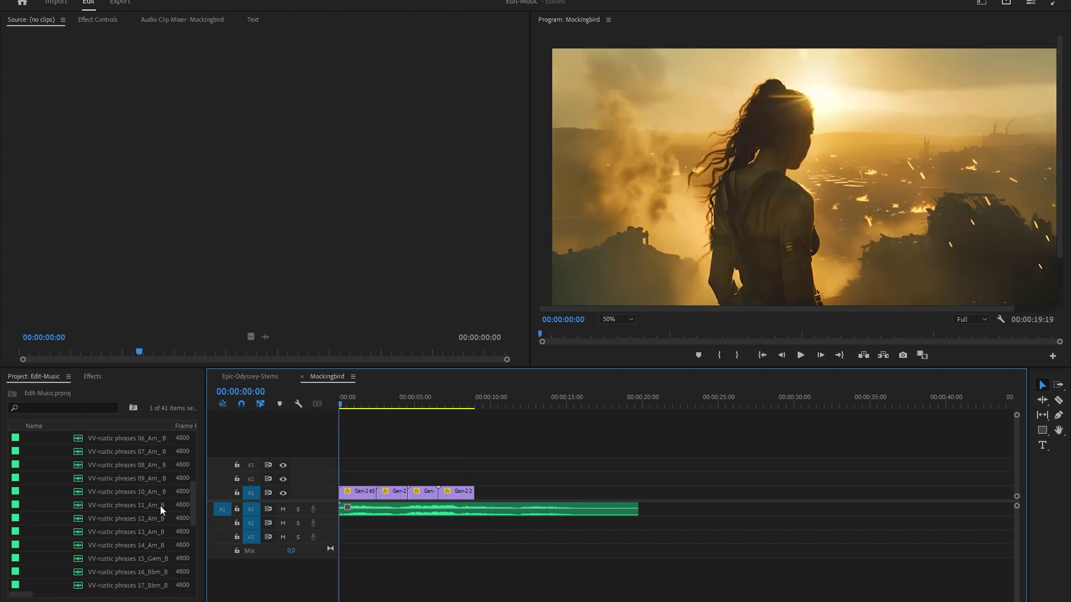
pyautogui.scroll(-3, 160, 506)
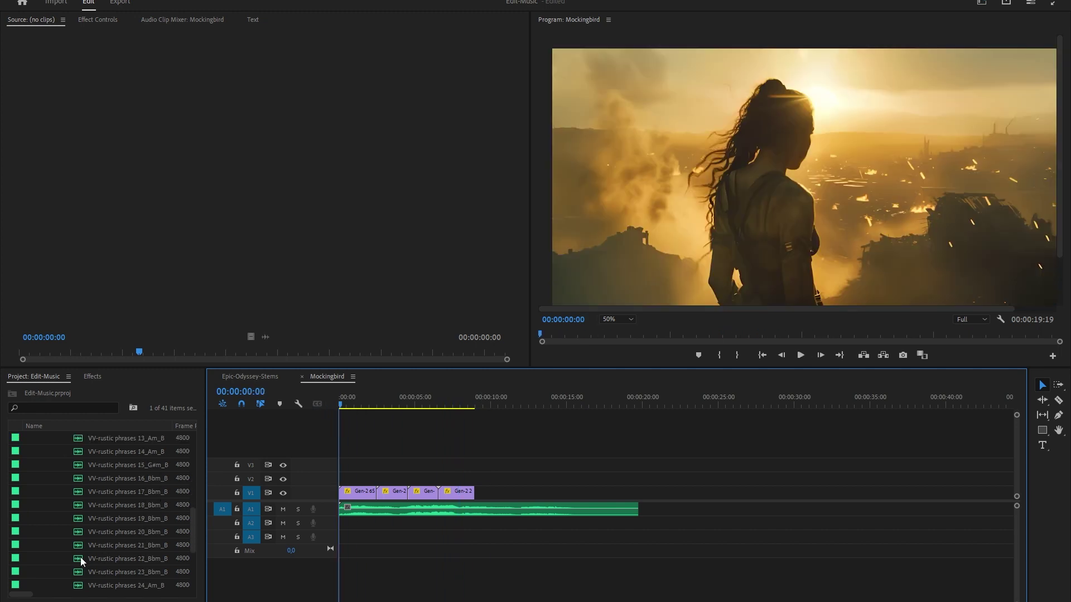
pyautogui.moveTo(80, 557); pyautogui.dragTo(348, 525)
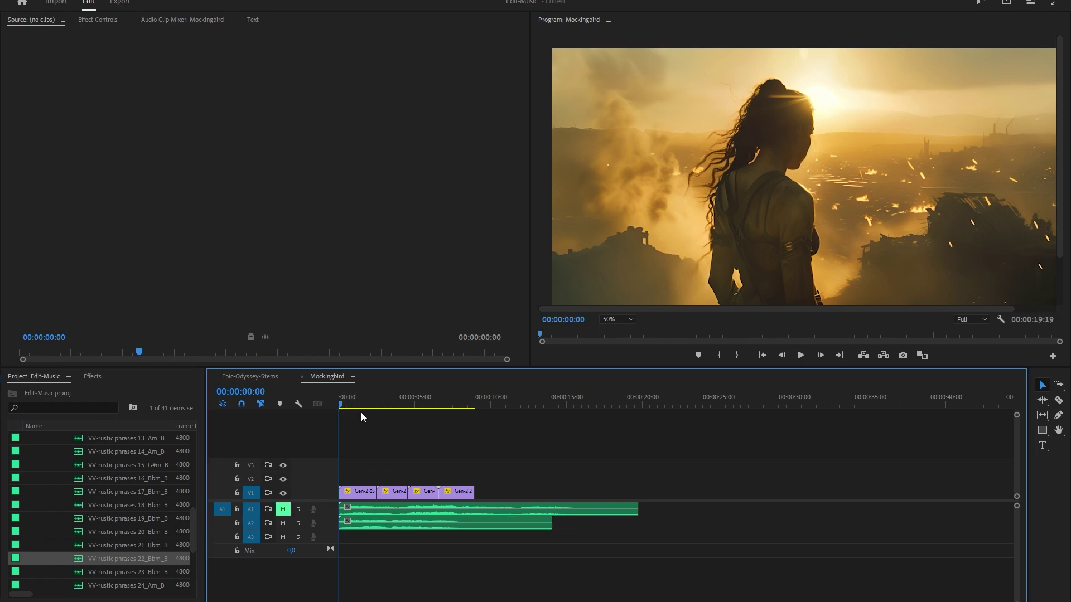
pyautogui.press('space')
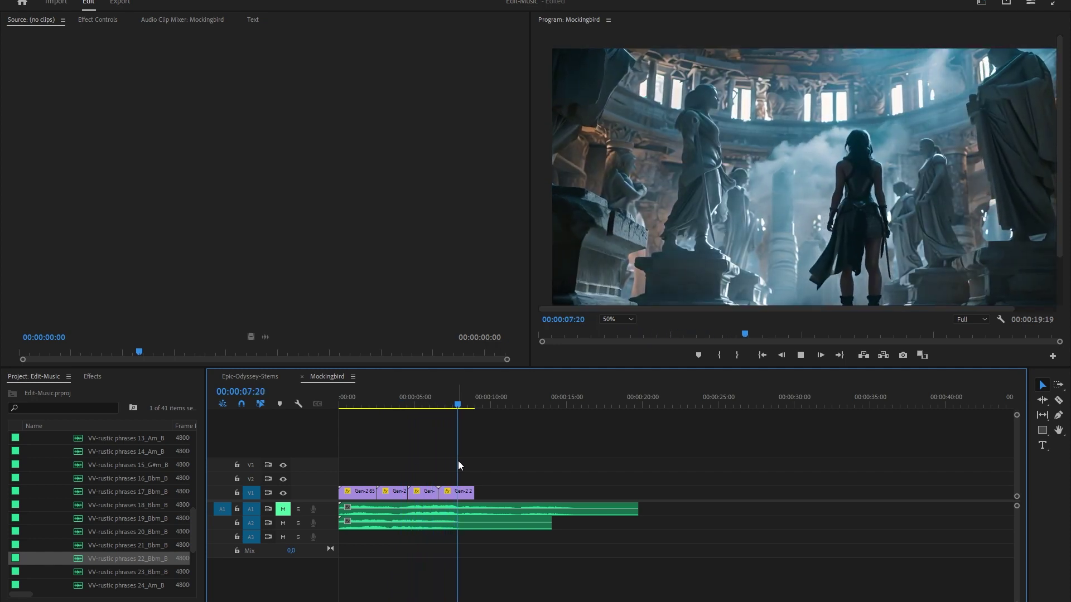
pyautogui.moveTo(444, 394); pyautogui.dragTo(335, 396)
# - Drop wet grit 10 onto an audio track about 3 seconds in and play the stacked vocals
pyautogui.click(40, 465)
pyautogui.scroll(3, 67, 502)
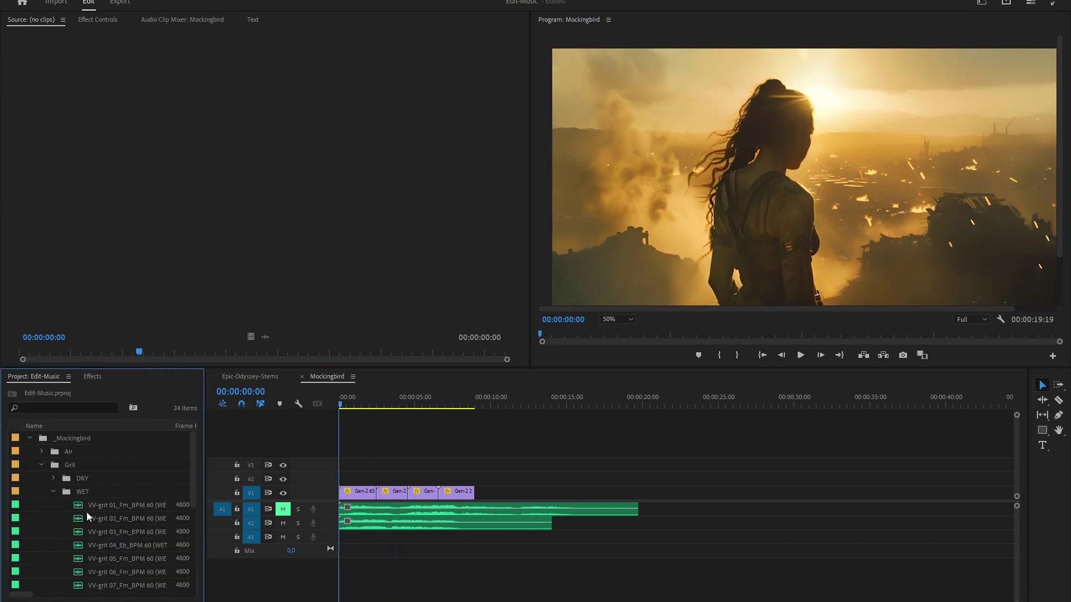
pyautogui.scroll(-3, 86, 512)
pyautogui.moveTo(100, 545); pyautogui.dragTo(425, 525)
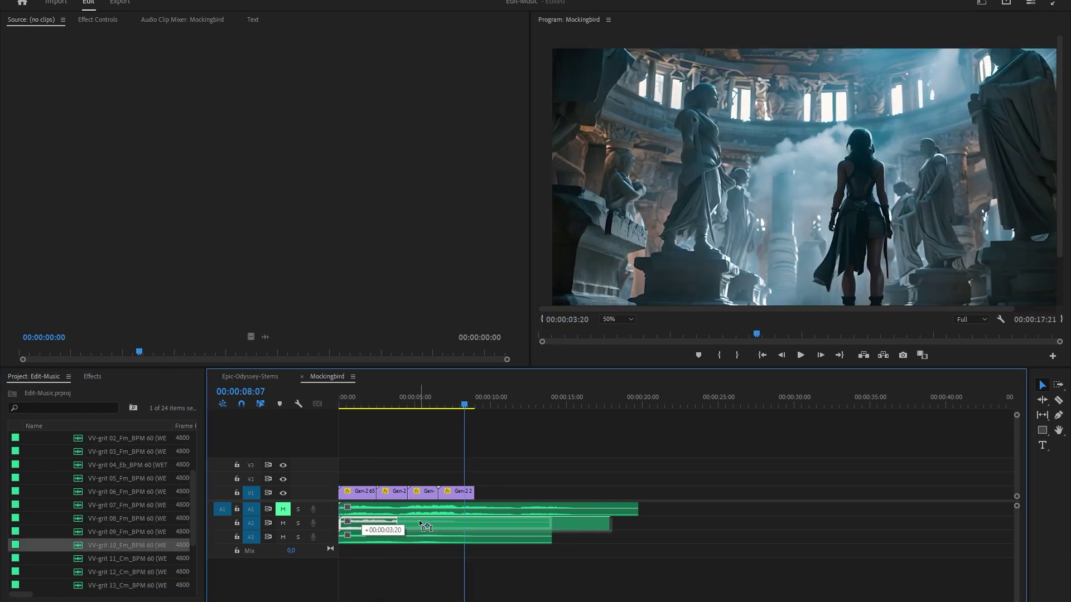
pyautogui.press('space')
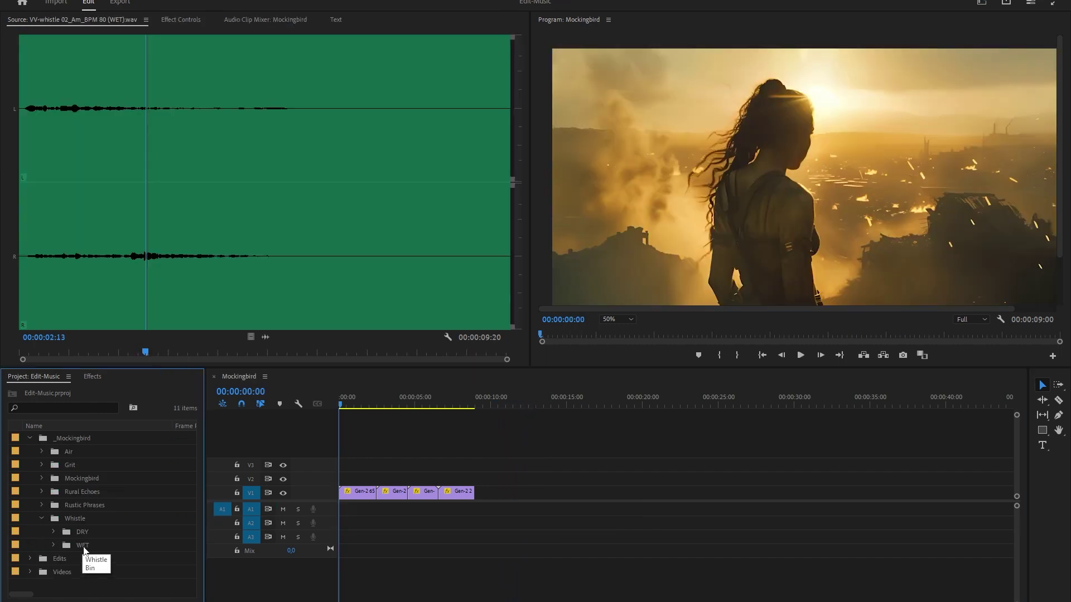
# - Lay wet whistle 02 on audio track A1, play it, then jump back to the start
pyautogui.click(53, 544)
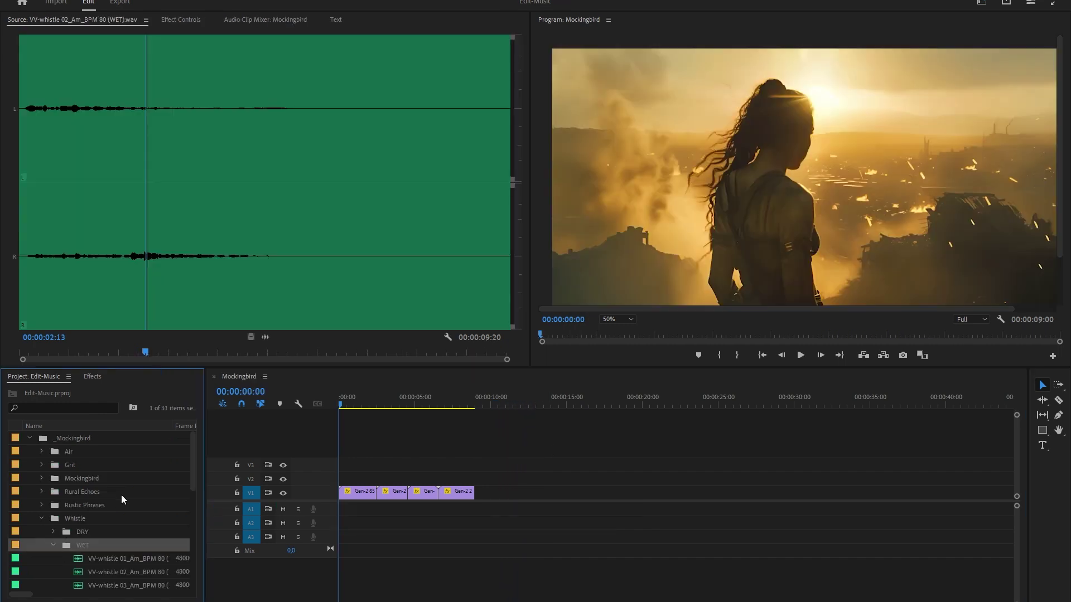
pyautogui.moveTo(125, 545); pyautogui.dragTo(410, 511)
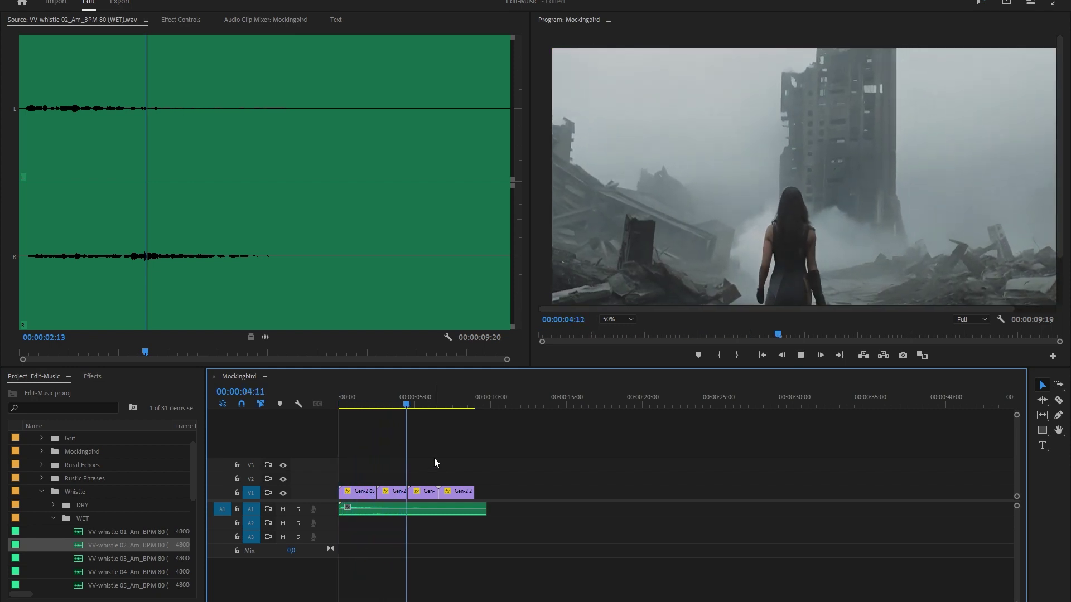
pyautogui.press('Home')
# - Stack wet rural echoes 11 on A2 and play the sequence with the new layers
pyautogui.click(42, 464)
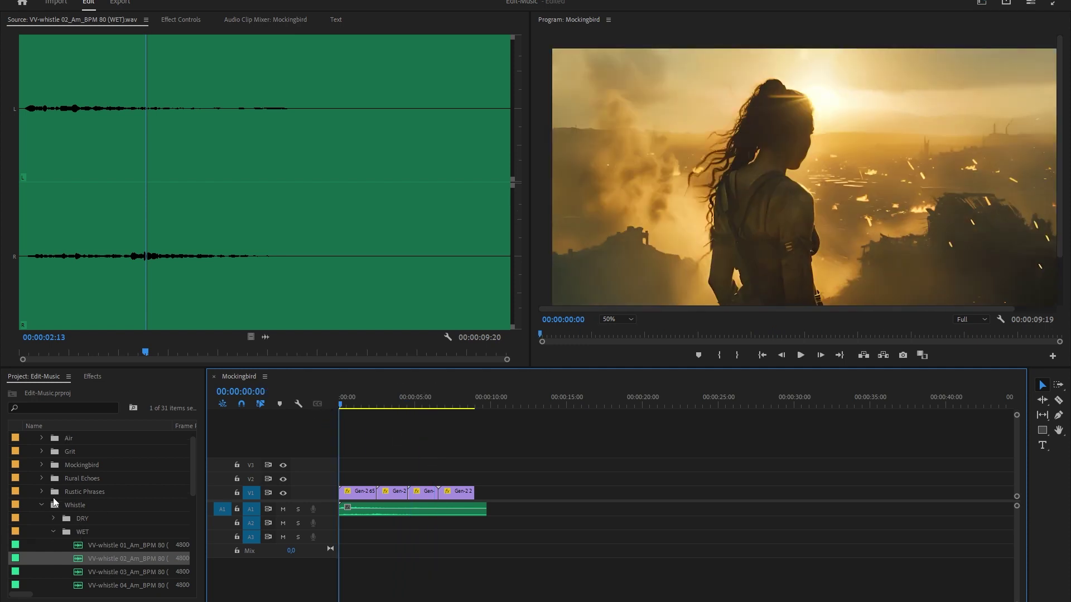
pyautogui.click(54, 492)
pyautogui.scroll(-3, 101, 519)
pyautogui.scroll(-3, 114, 560)
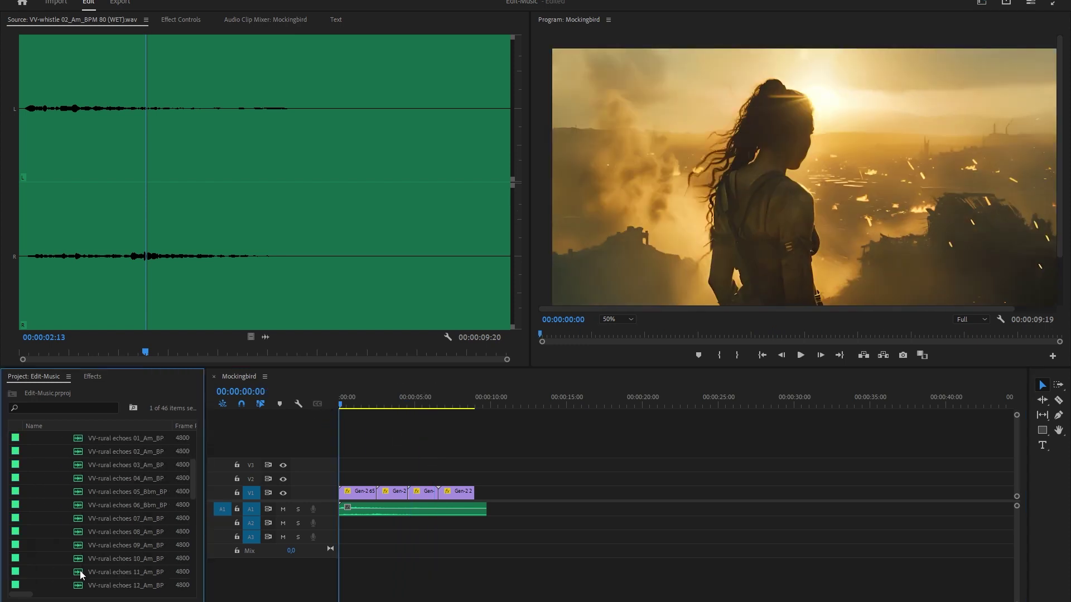
pyautogui.moveTo(114, 571); pyautogui.dragTo(502, 523)
pyautogui.press('space')
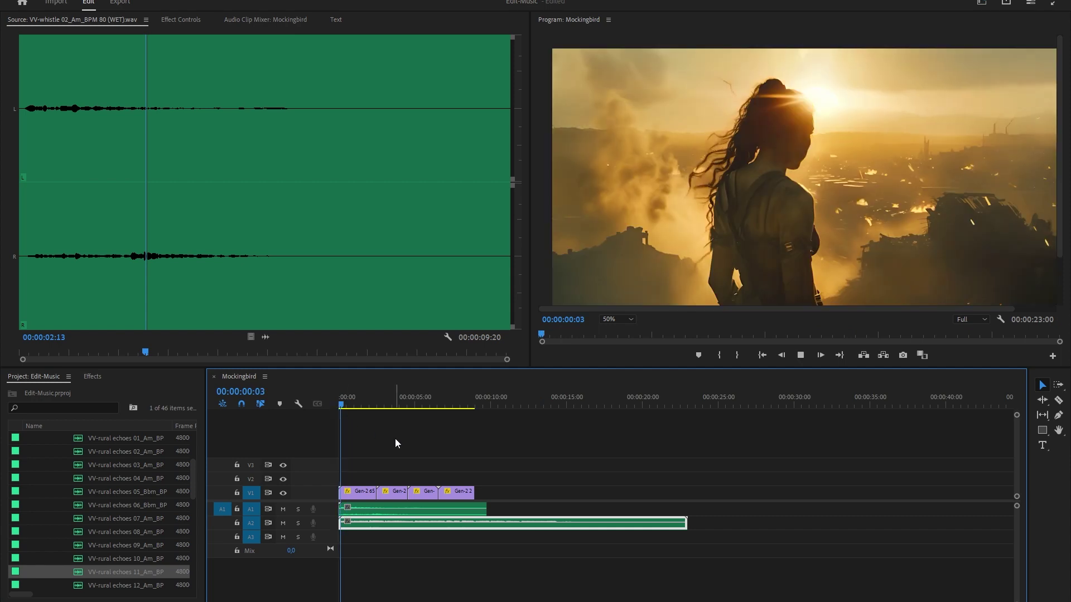